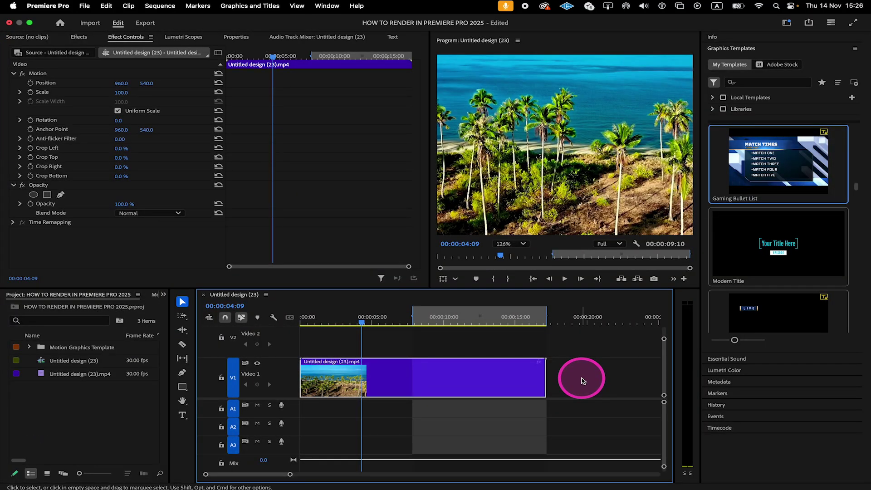
# Move the playhead back to 00:00:00:00 and set the In point there via Markers > Mark In.
pyautogui.click(159, 5)
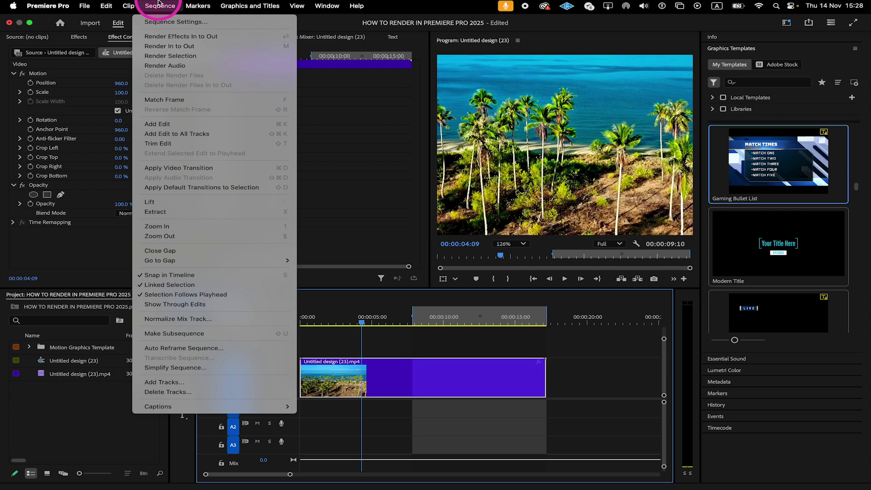
pyautogui.click(265, 122)
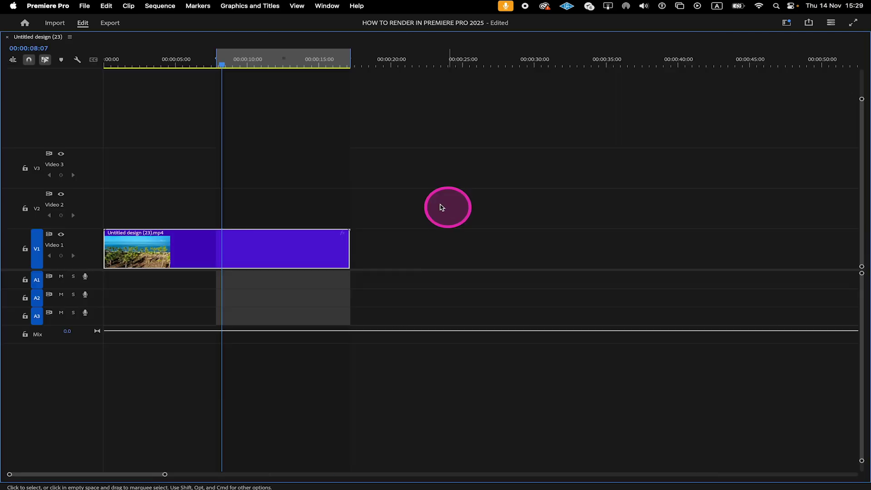
pyautogui.moveTo(221, 64); pyautogui.dragTo(76, 66)
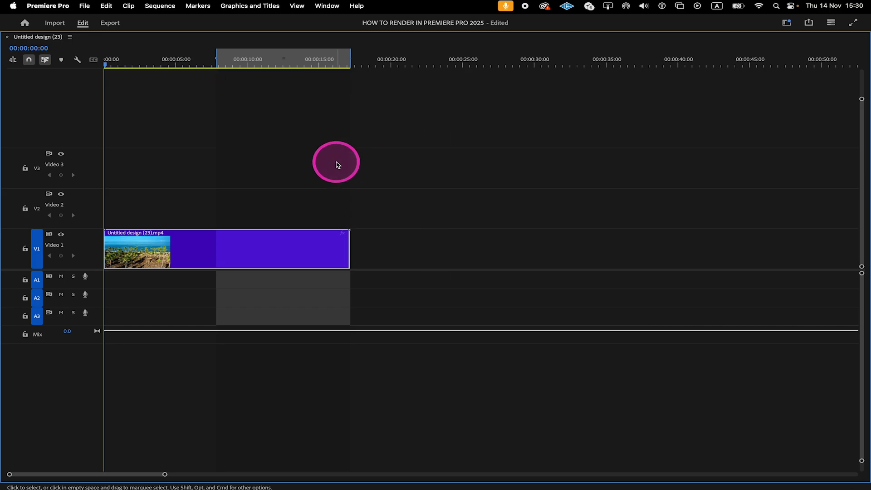
pyautogui.click(198, 4)
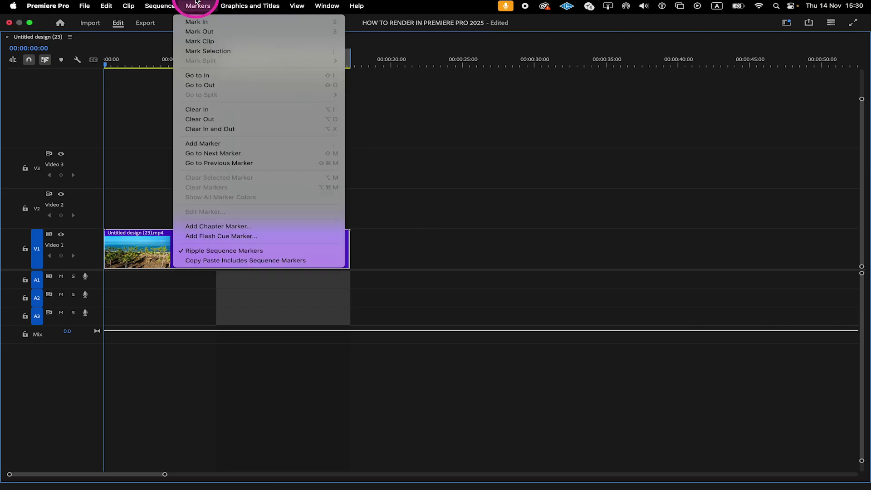
pyautogui.click(196, 21)
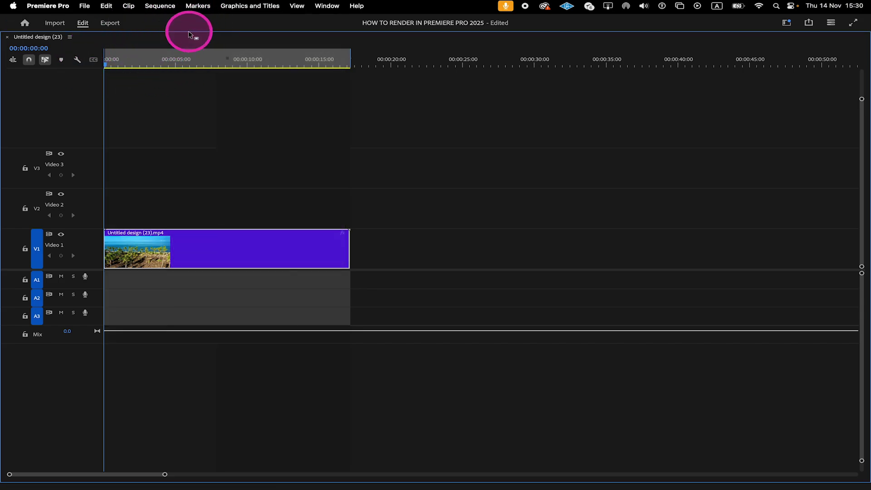
# Scrub the playhead to 00:00:10:16 and set the Out point there via Markers > Mark Out.
pyautogui.click(134, 66)
pyautogui.moveTo(142, 67); pyautogui.dragTo(255, 67)
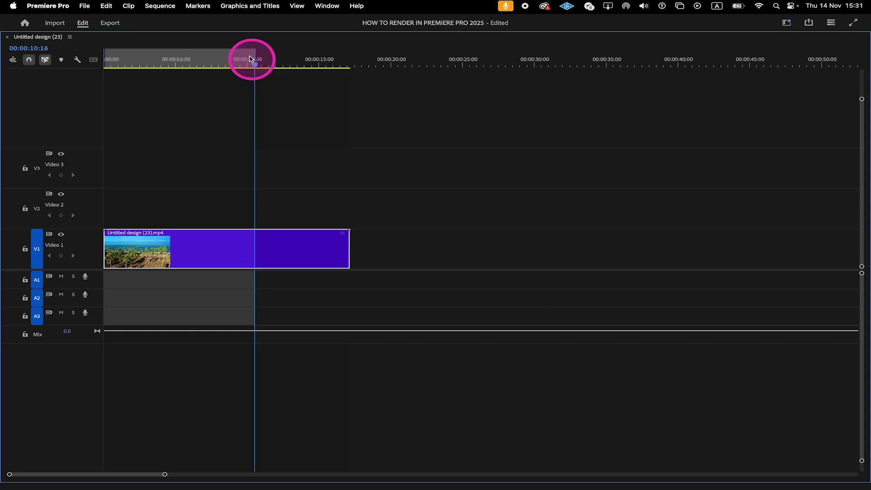
pyautogui.click(203, 6)
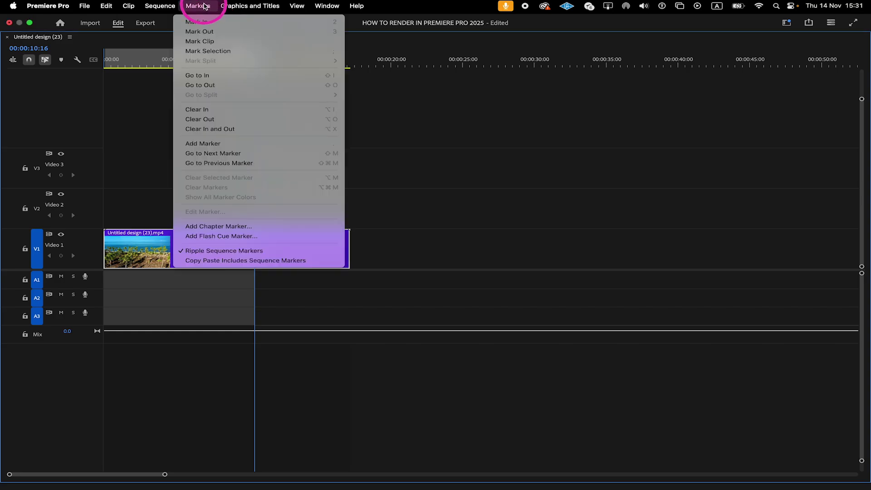
pyautogui.click(200, 31)
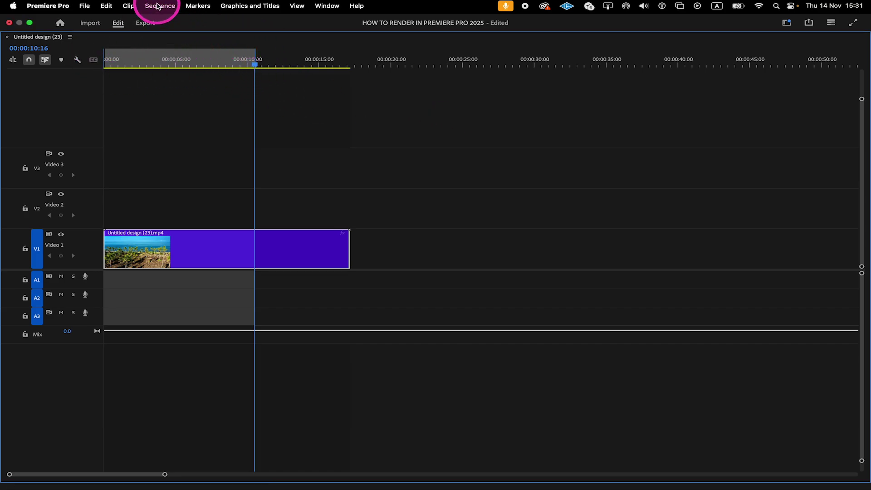
# Run Sequence > Render In to Out on the 00:00:00:00–00:00:10:16 range.
pyautogui.click(161, 5)
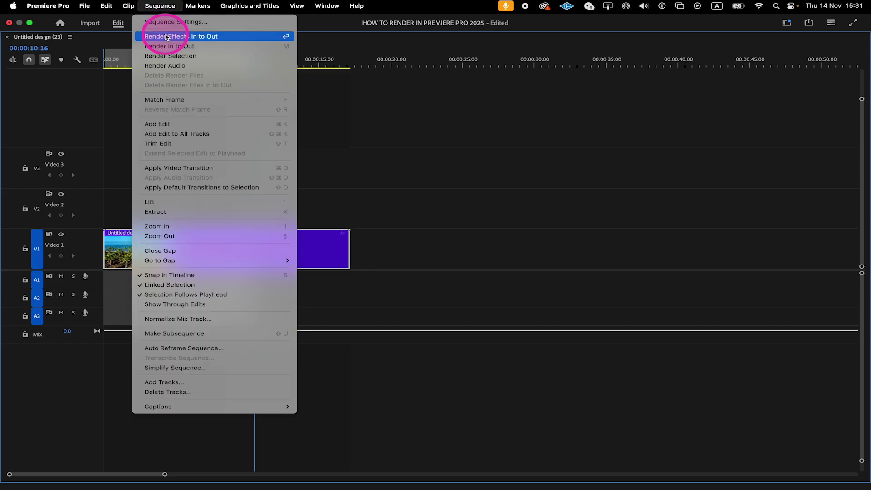
pyautogui.click(166, 45)
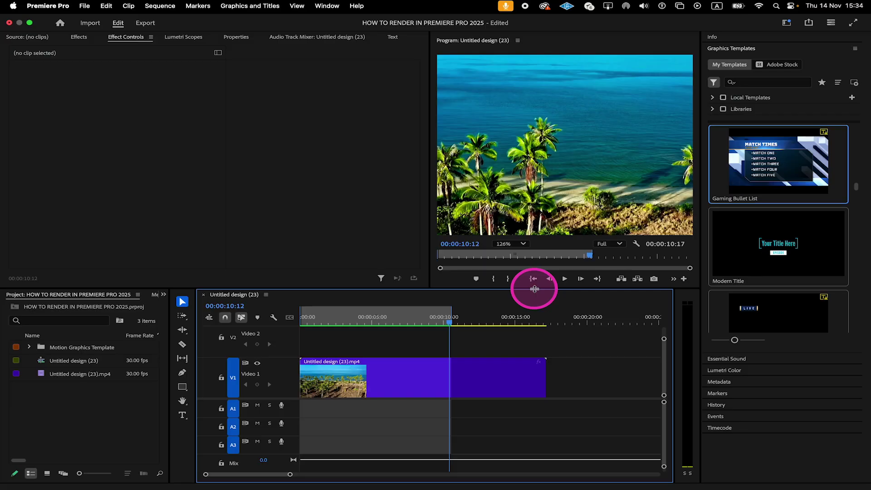
# Select the Untitled design (23).mp4 clip on V1 and run Sequence > Render Selection.
pyautogui.click(172, 5)
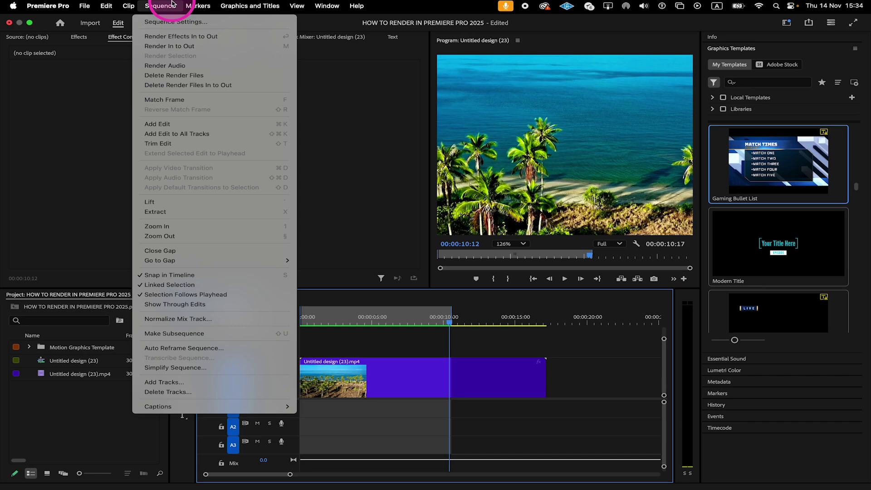
pyautogui.click(172, 5)
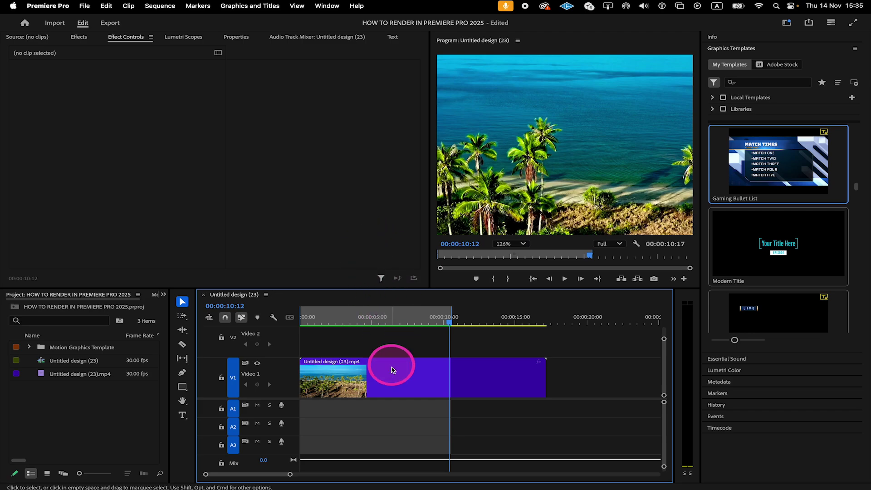
pyautogui.click(392, 372)
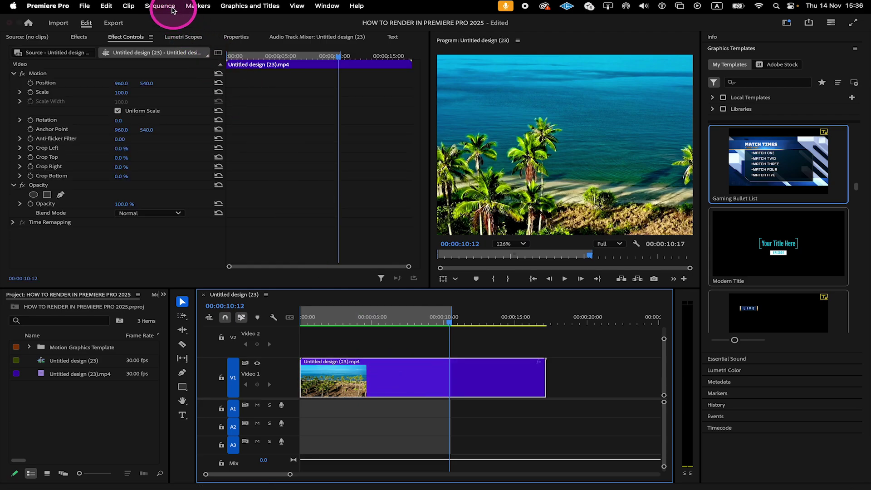
pyautogui.click(172, 10)
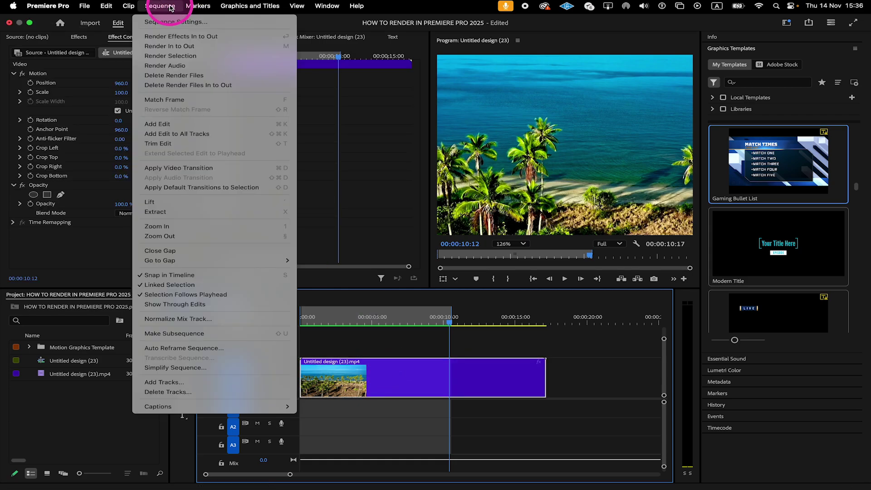
pyautogui.click(216, 57)
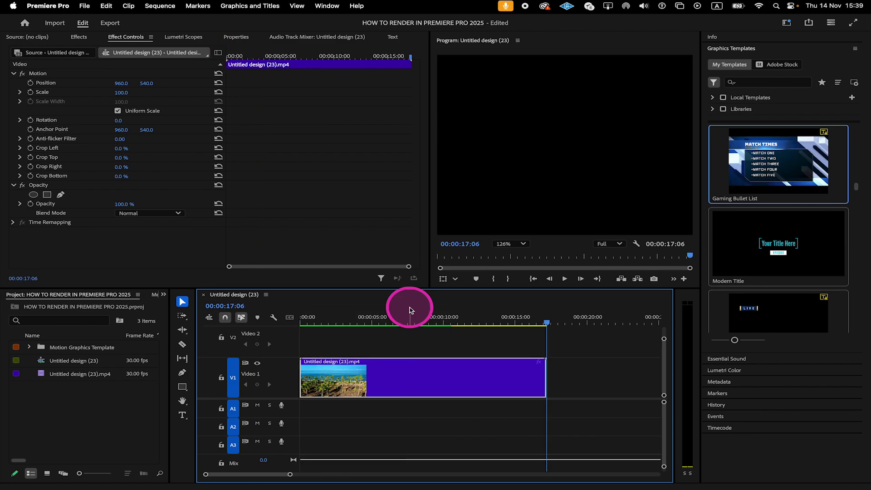
# Set an In point at 00:00:04:17 and an Out point at 00:00:12:22 with I and O.
pyautogui.click(160, 5)
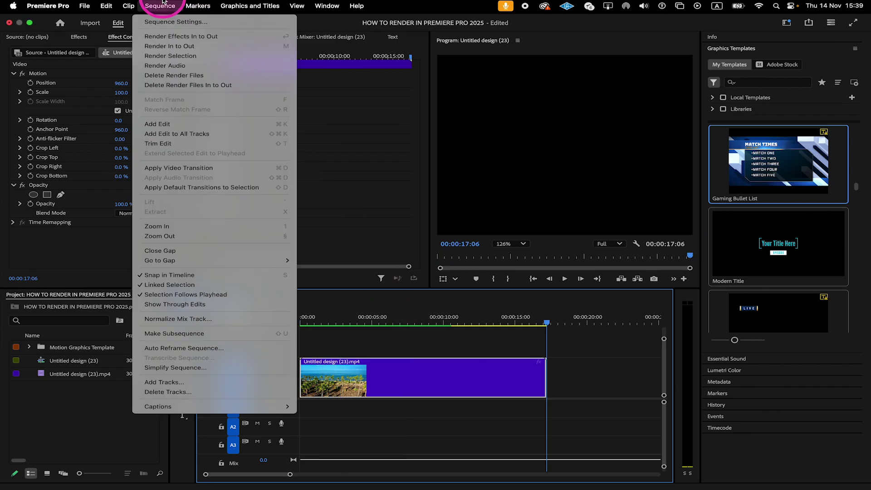
pyautogui.click(450, 340)
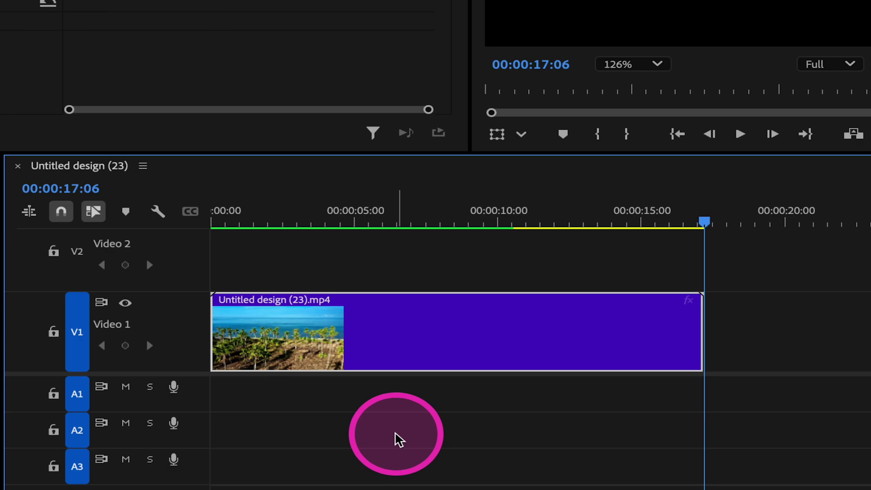
pyautogui.click(343, 223)
pyautogui.press('i')
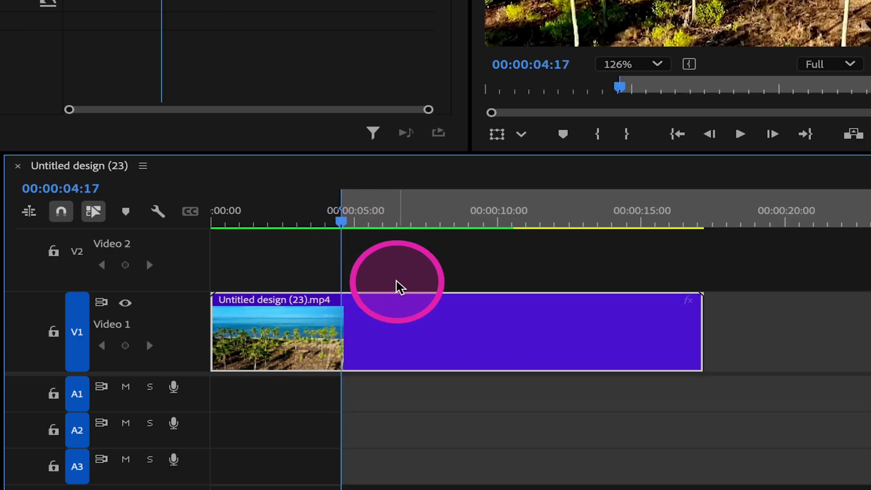
pyautogui.click(578, 221)
pyautogui.press('o')
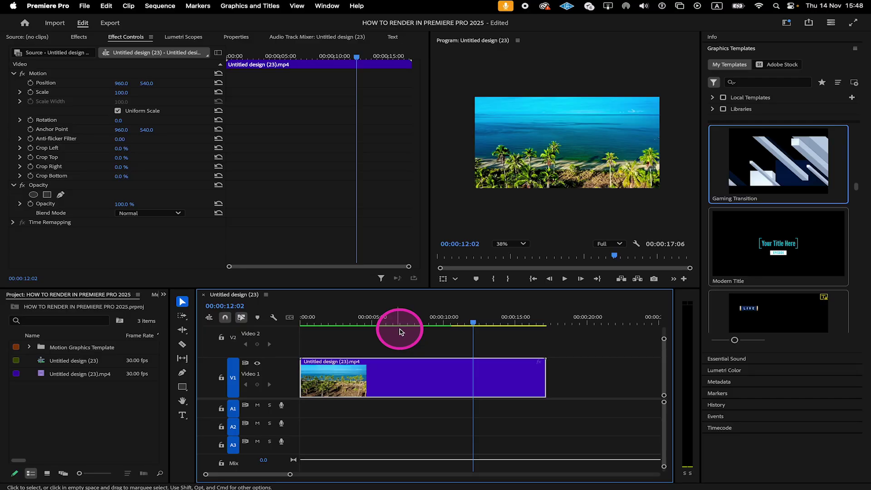
# Mark 00:00:00:00 to the clip end 00:00:17:06 as In/Out and render that range.
pyautogui.click(168, 5)
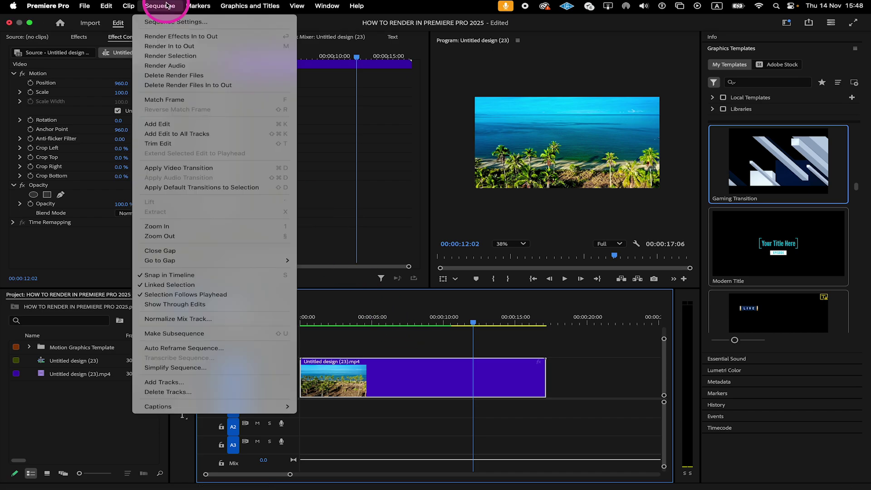
pyautogui.click(502, 306)
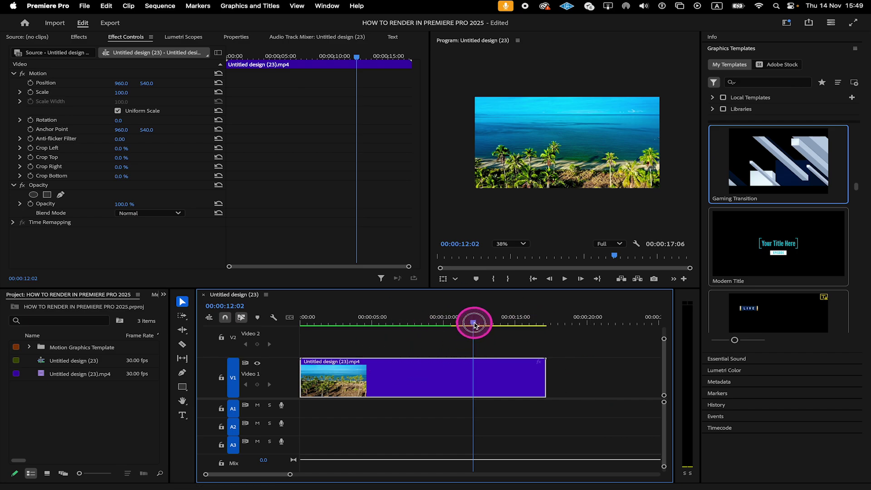
pyautogui.moveTo(474, 323); pyautogui.dragTo(235, 305)
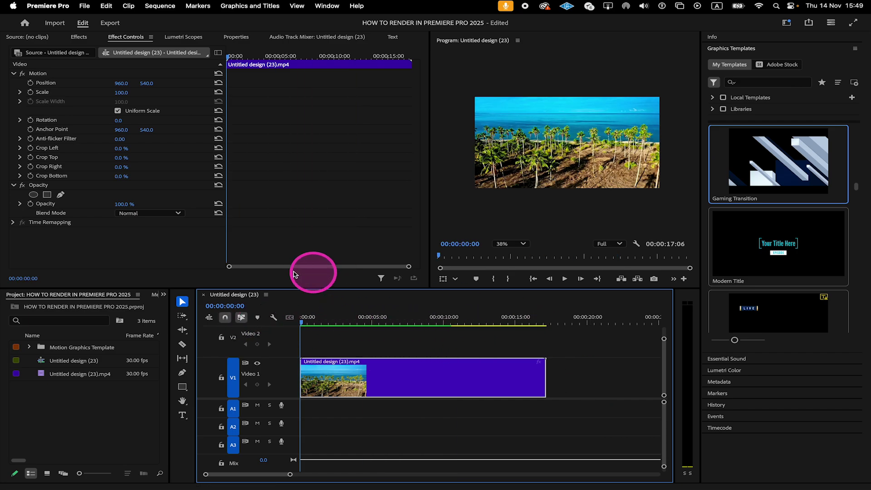
pyautogui.press('i')
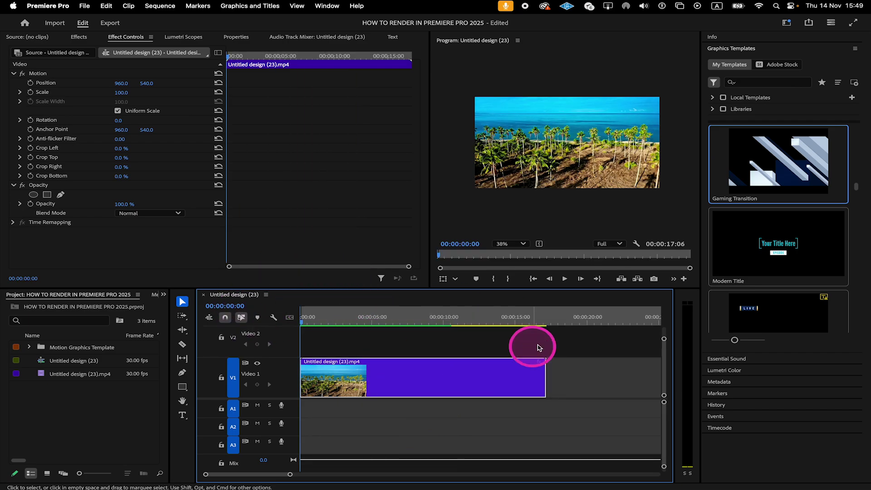
pyautogui.click(547, 319)
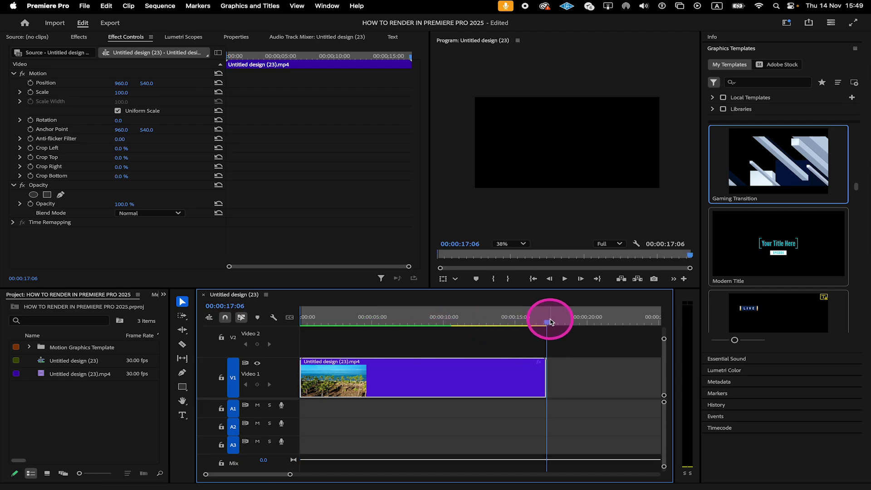
pyautogui.press('o')
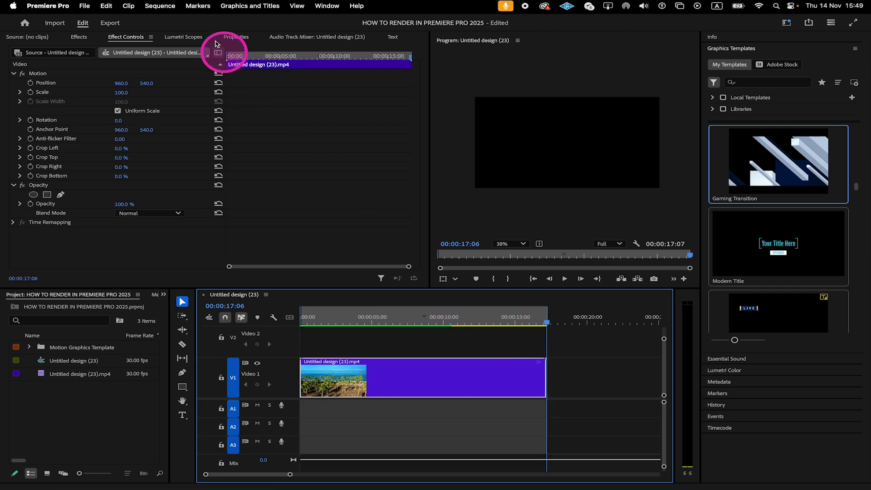
pyautogui.click(159, 6)
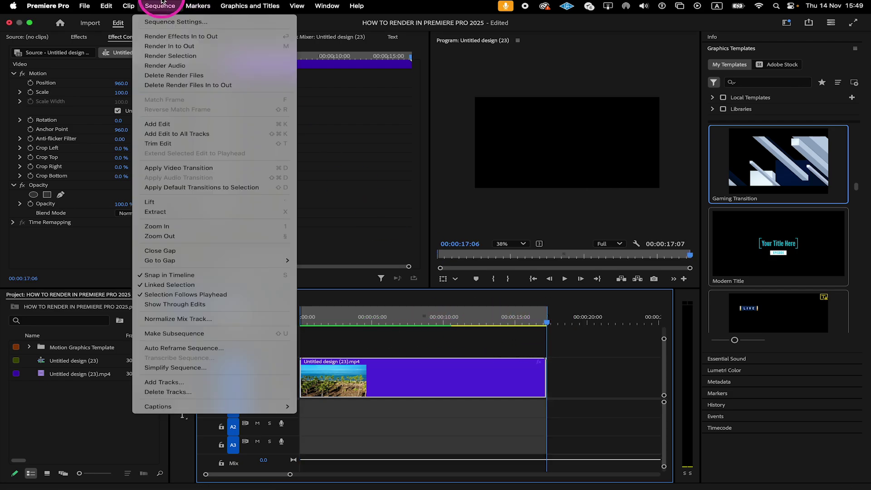
pyautogui.click(171, 46)
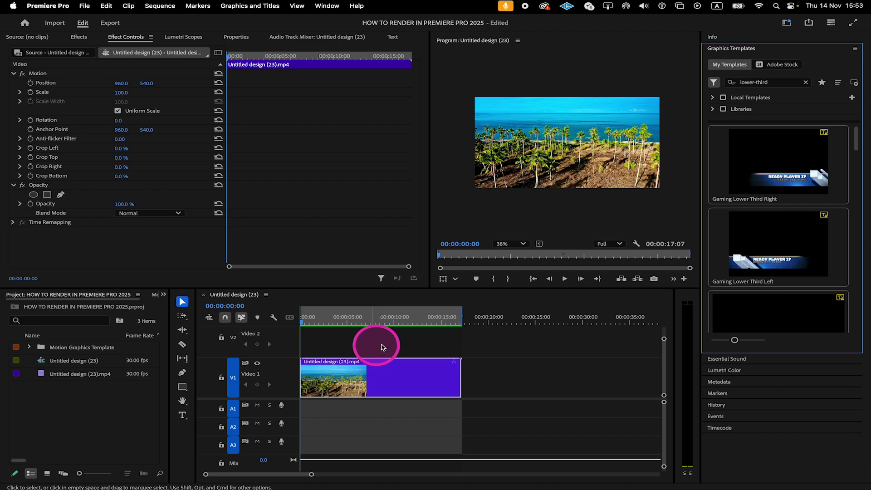
# Drag the Gaming Lower Third Right template onto Video 2 at 00:00:00:00.
pyautogui.moveTo(766, 154); pyautogui.dragTo(301, 346)
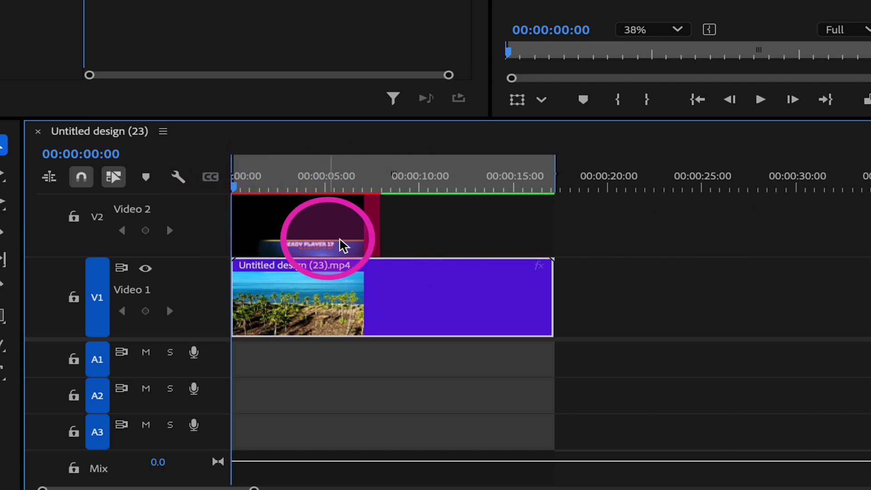
pyautogui.scroll(1, 444, 239)
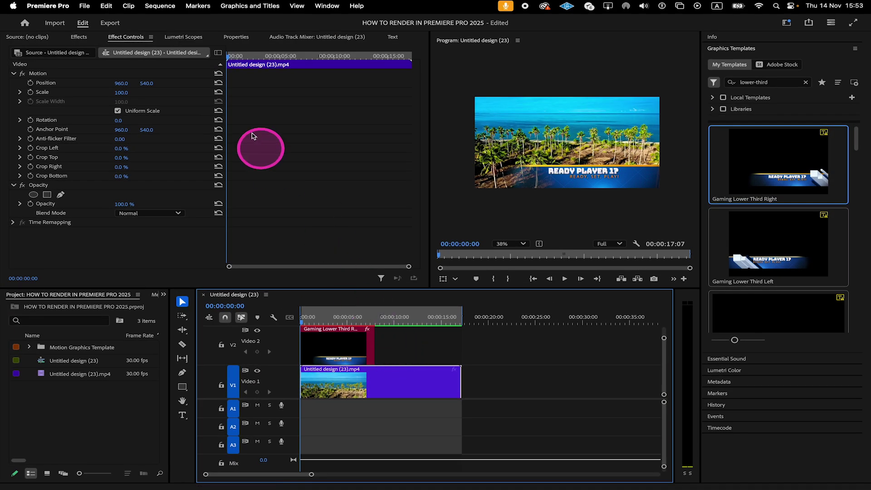
# Render In to Out, then play back to preview the 'READY PLAYER 1?' lower third.
pyautogui.click(175, 3)
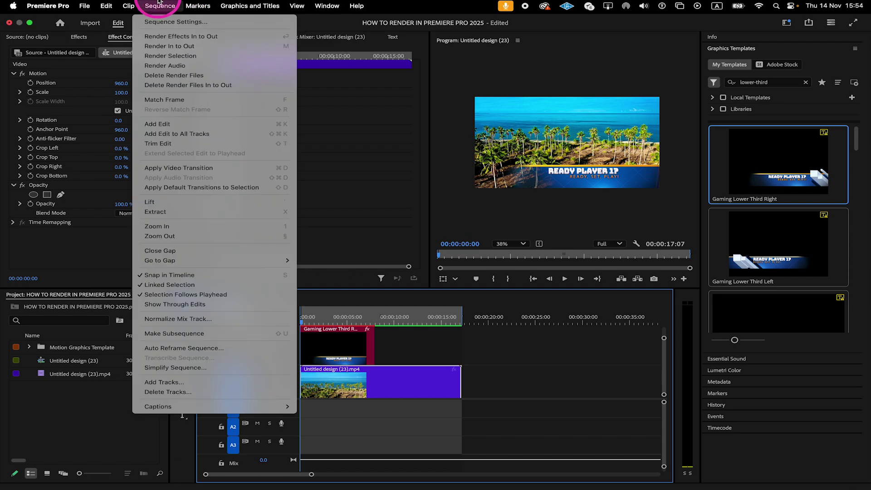
pyautogui.click(168, 47)
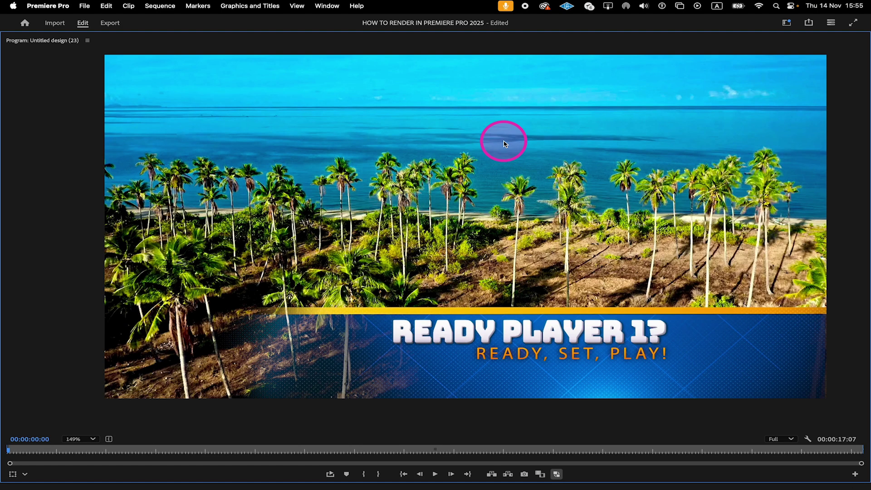
pyautogui.press('space')
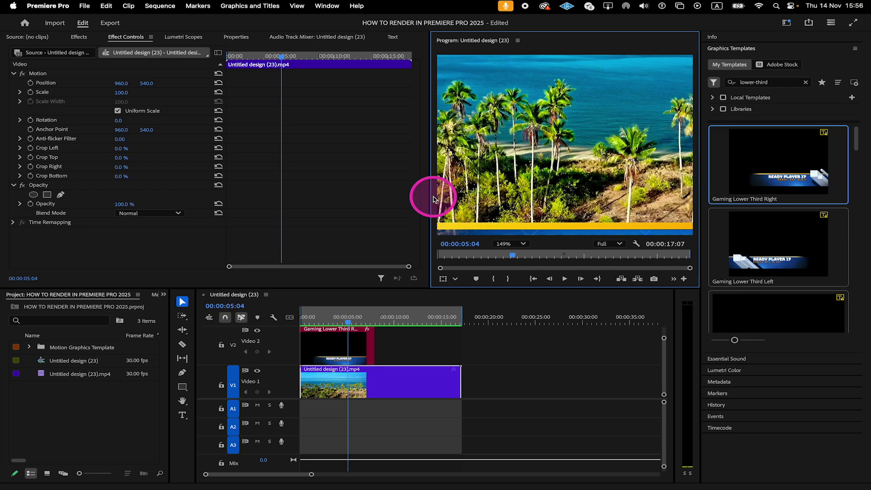
# Open File > Export > Media for an H.264 export with the YouTube 1080p Full HD preset.
pyautogui.click(76, 4)
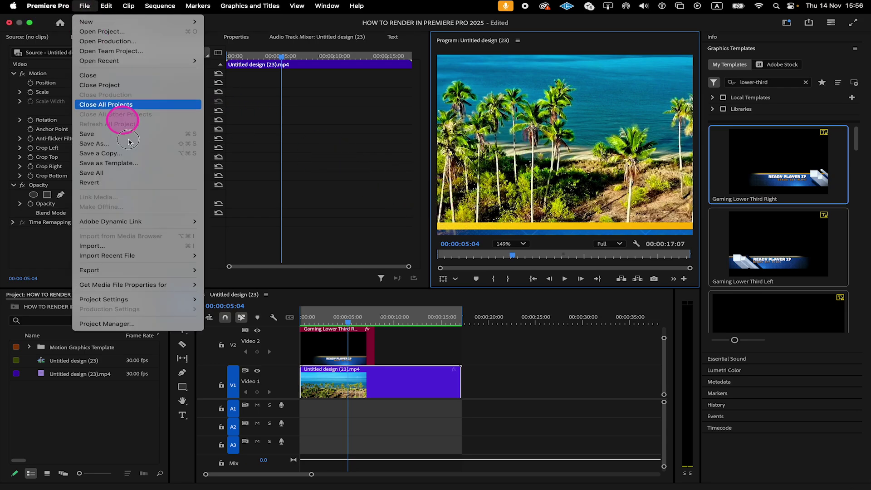
pyautogui.moveTo(142, 271)
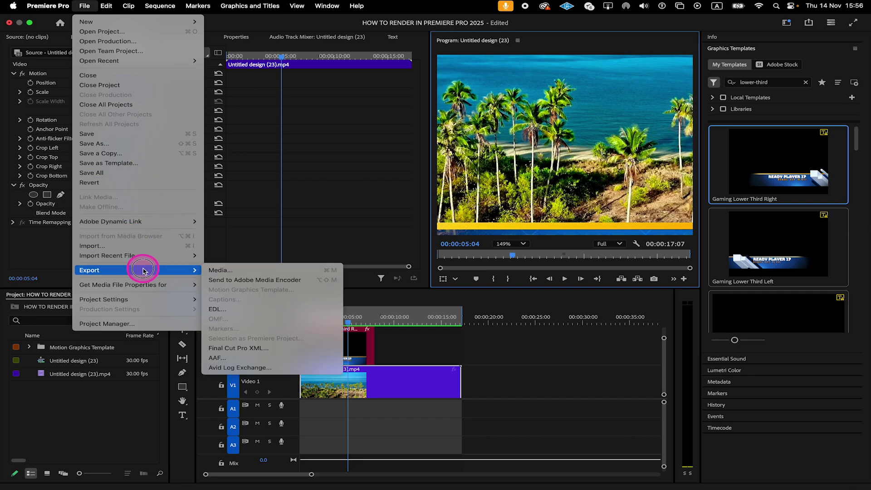
pyautogui.click(226, 271)
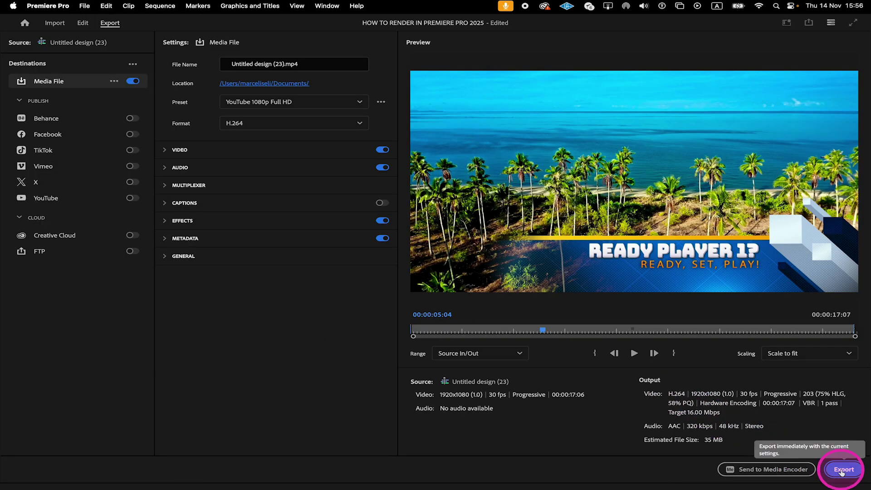